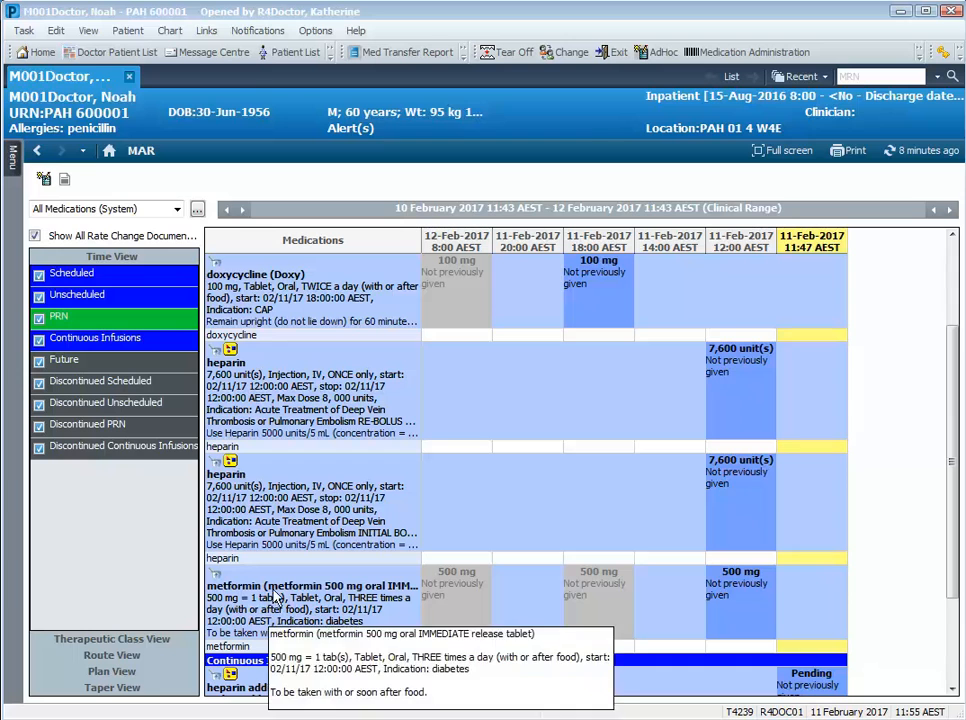
# Chart the metformin 500 mg dose due 11-Feb-2017 12:00 as not done, with reason Withhold per Medical Officer, and refresh the MAR.
pyautogui.moveTo(737, 594)
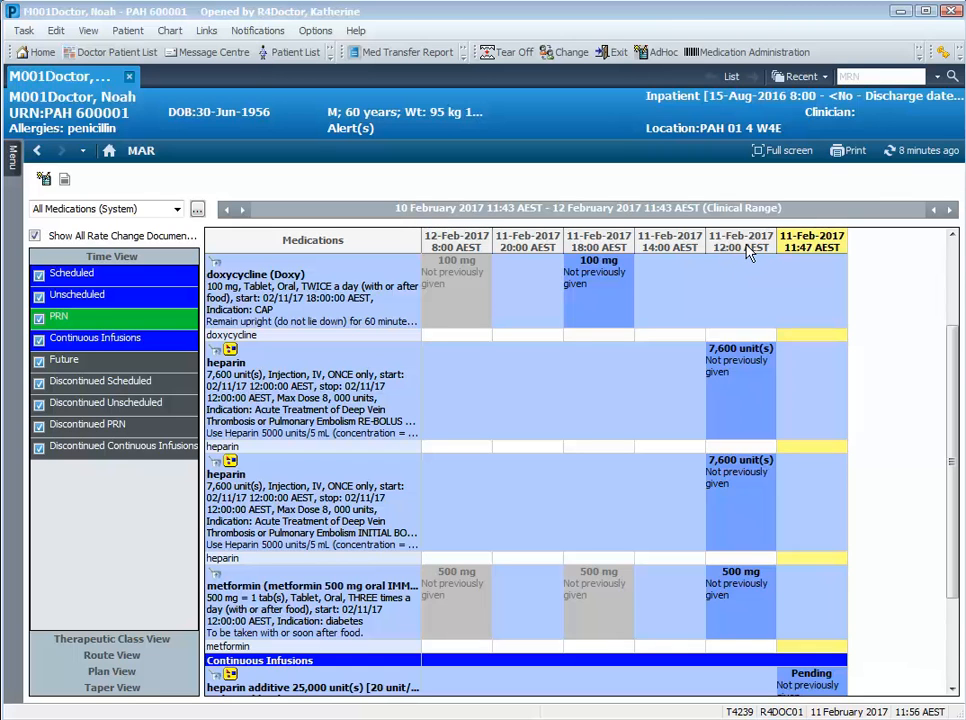
pyautogui.rightClick(728, 596)
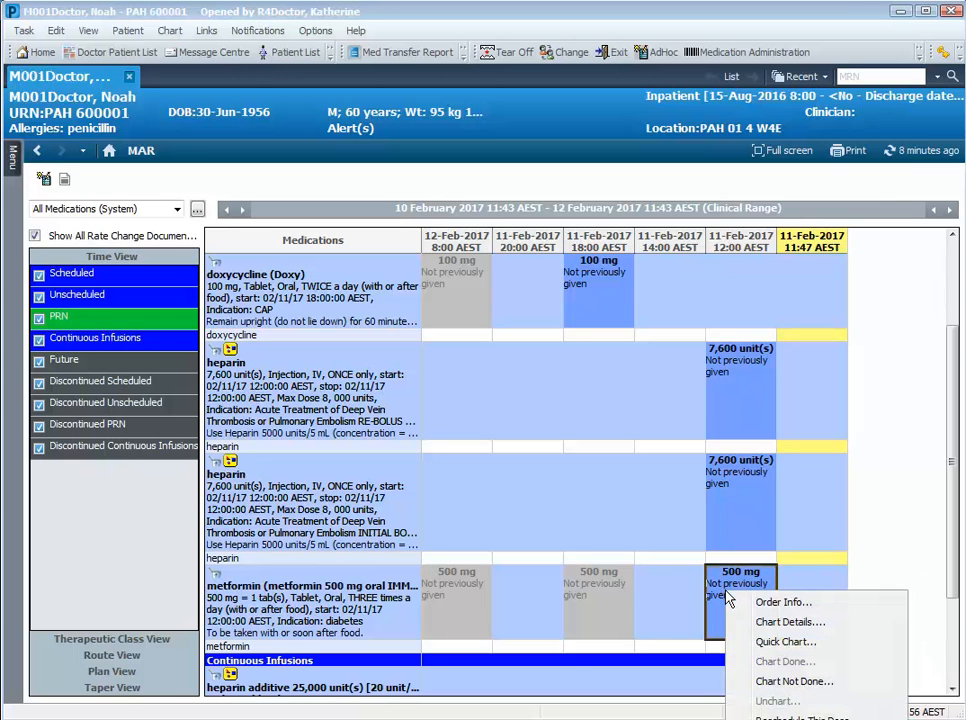
pyautogui.click(786, 684)
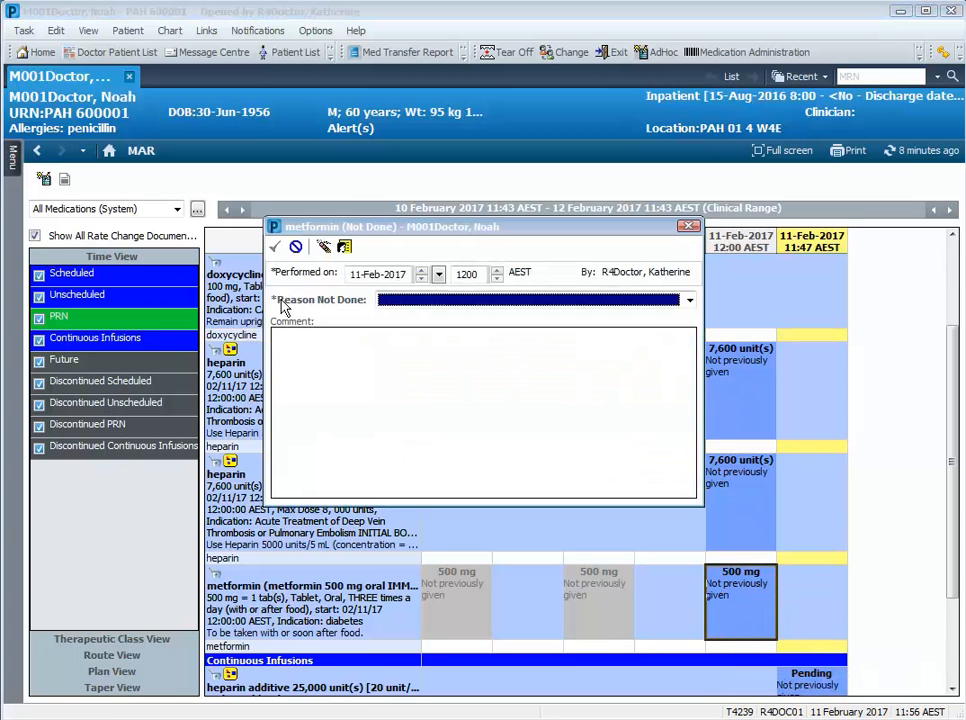
pyautogui.click(688, 301)
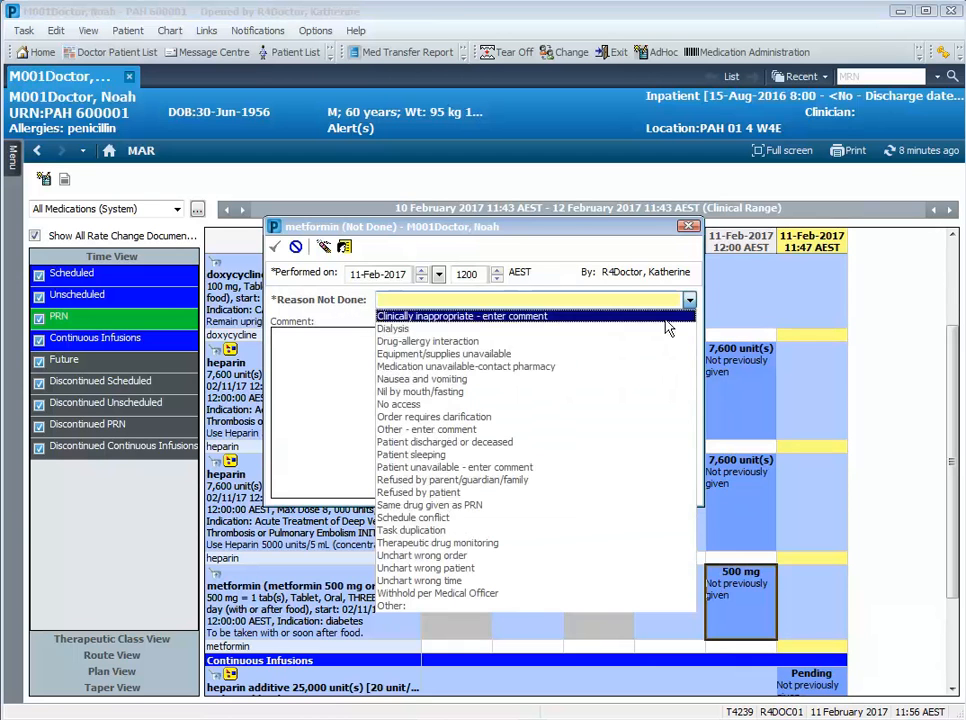
pyautogui.click(501, 596)
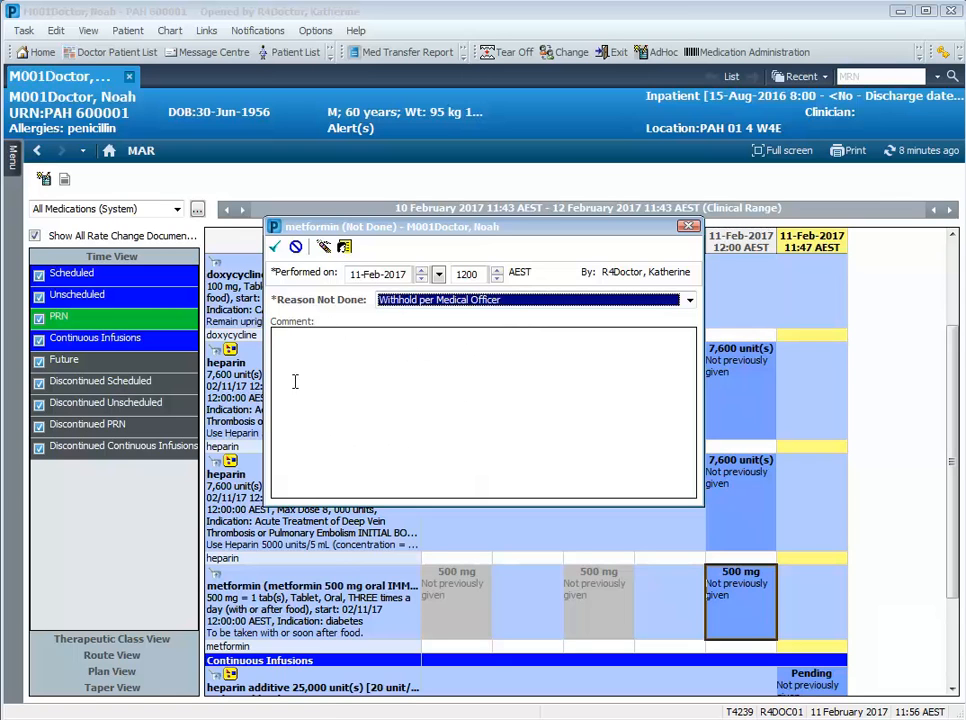
pyautogui.click(274, 250)
pyautogui.click(925, 150)
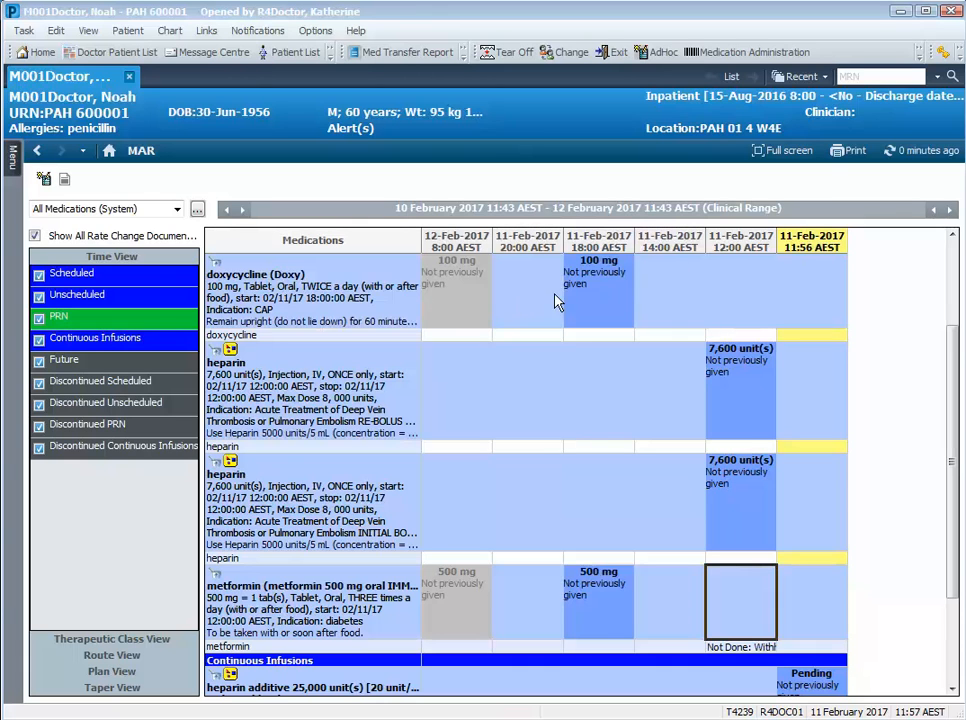
# Try to chart the doxycycline 100 mg dose due 11-Feb-2017 18:00 as not done, with reason Withhold per Medical Officer.
pyautogui.moveTo(590, 299)
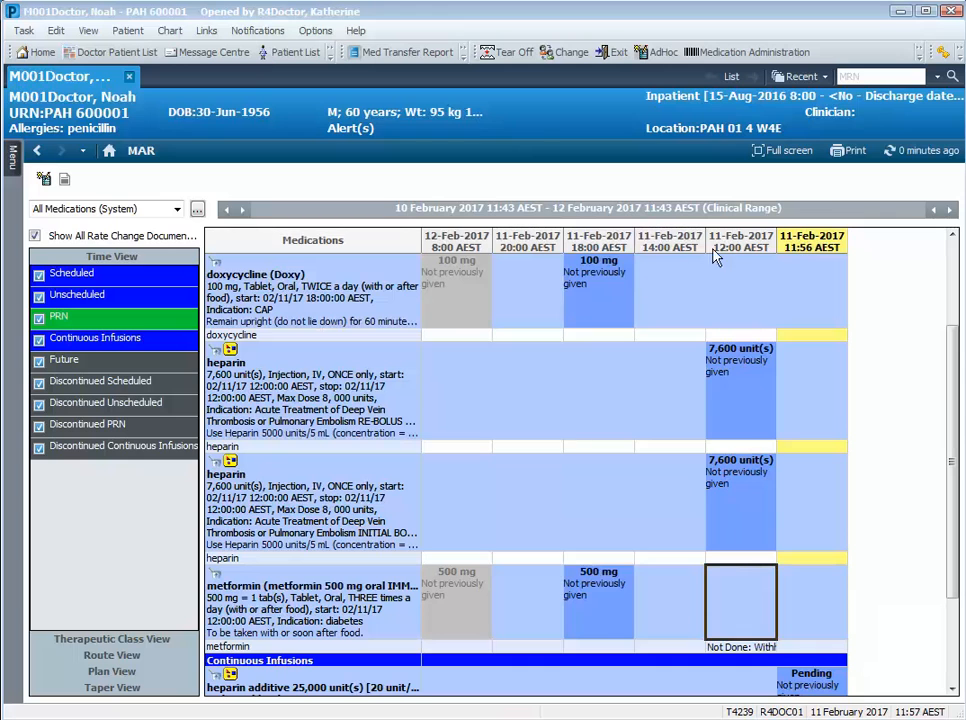
pyautogui.rightClick(590, 303)
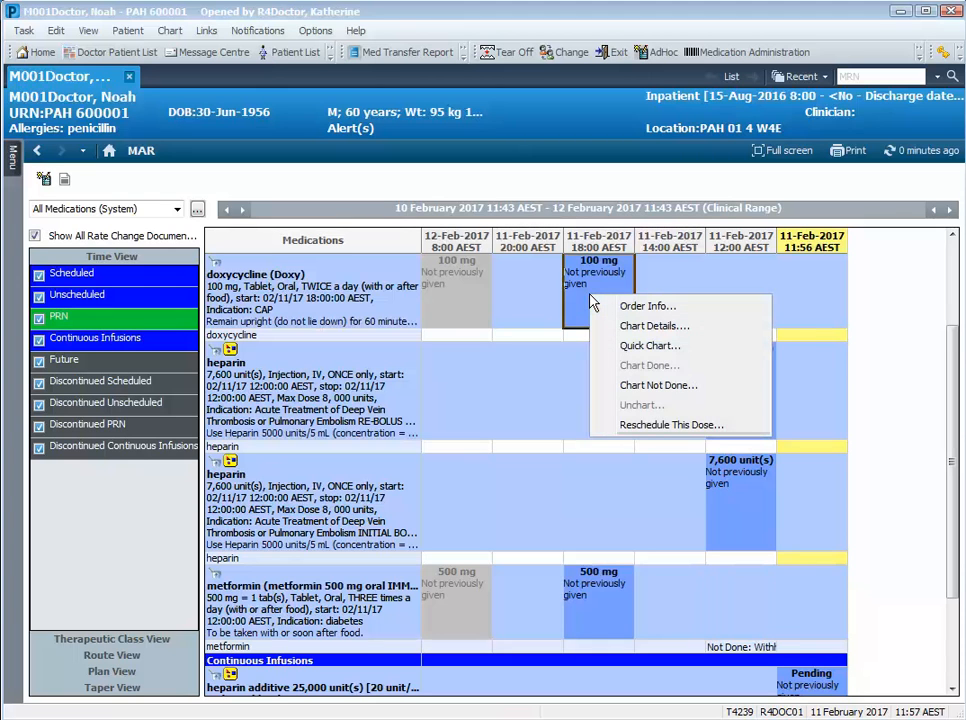
pyautogui.click(637, 388)
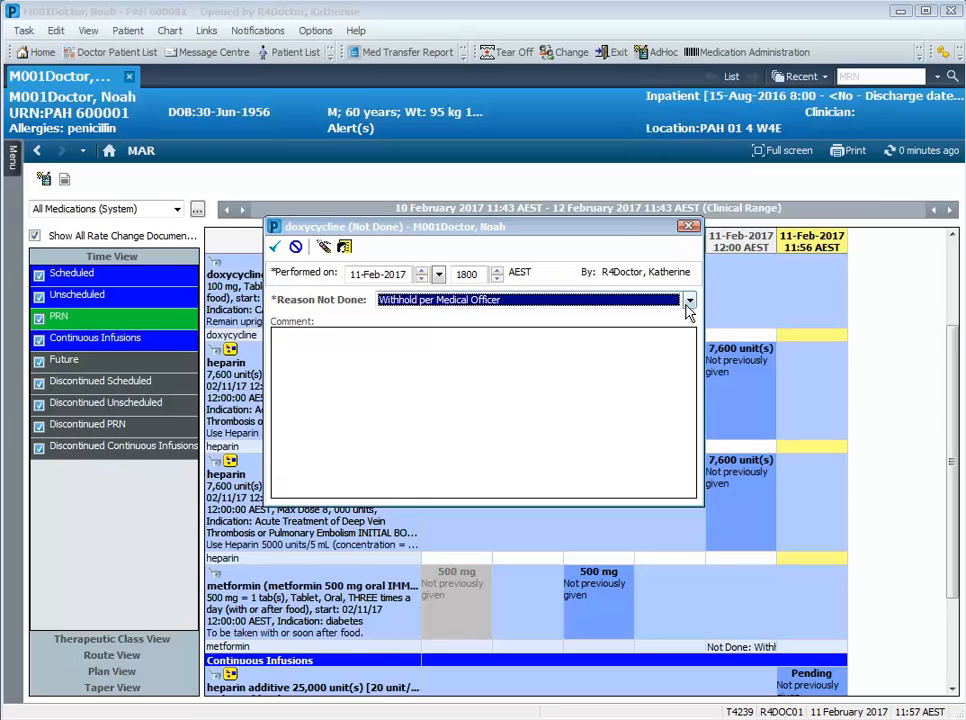
pyautogui.click(276, 253)
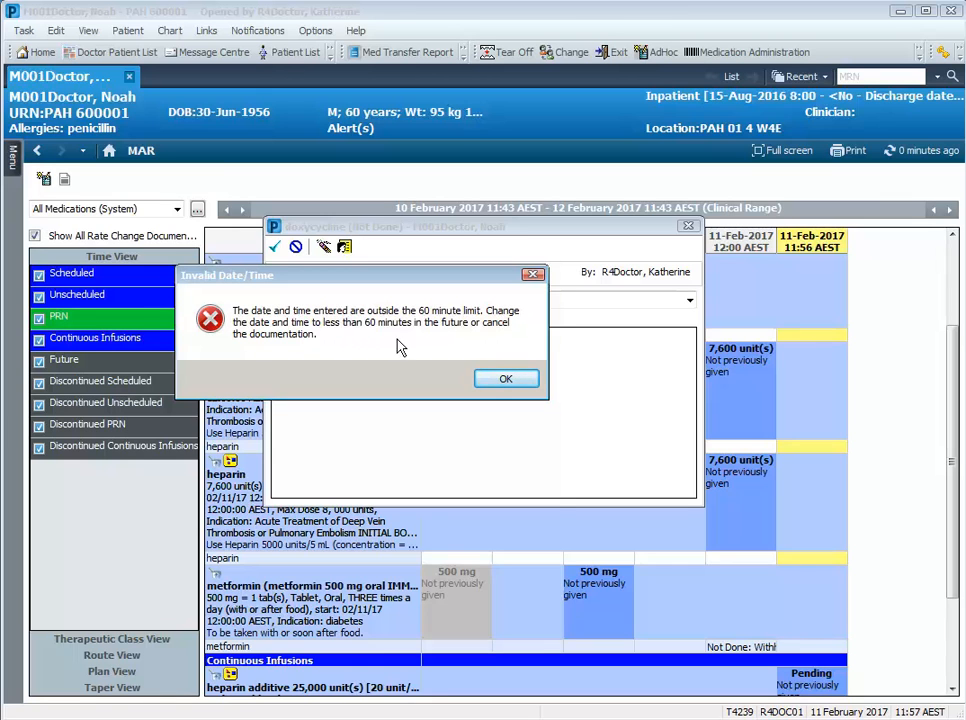
pyautogui.click(506, 380)
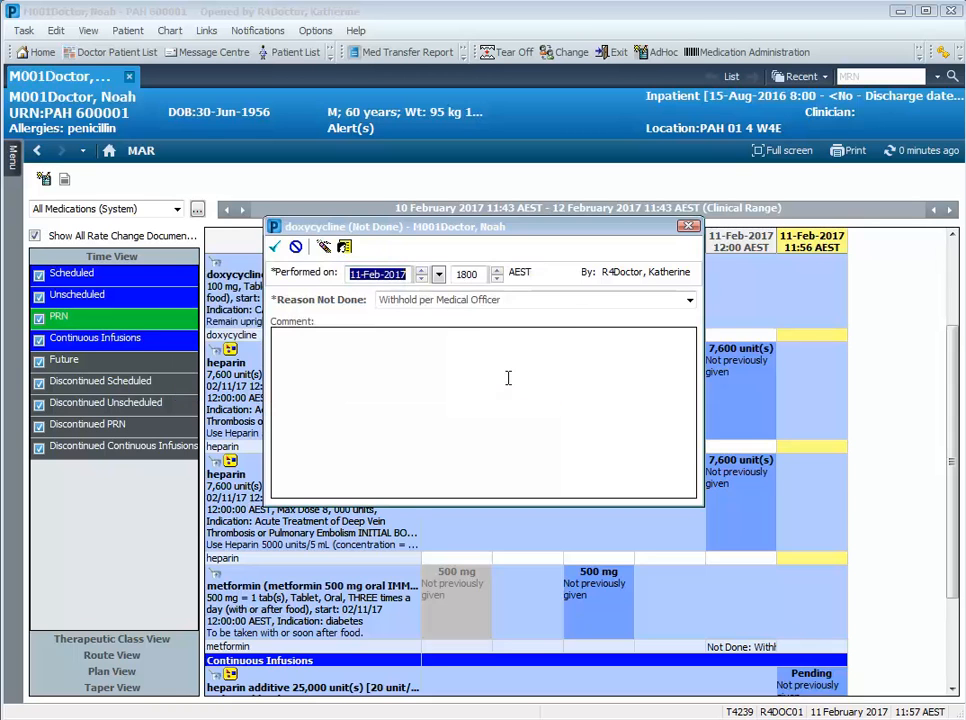
# Set the performed time of the doxycycline not-done entry to 1230, sign it and refresh the MAR.
pyautogui.press('Tab')
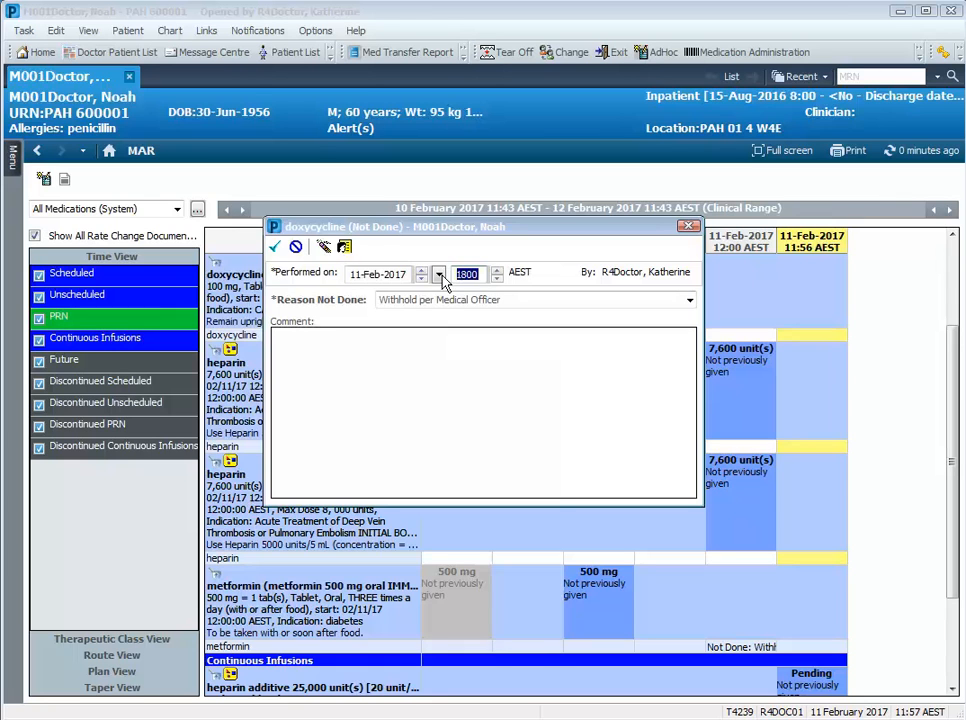
pyautogui.write('1230')
pyautogui.click(517, 300)
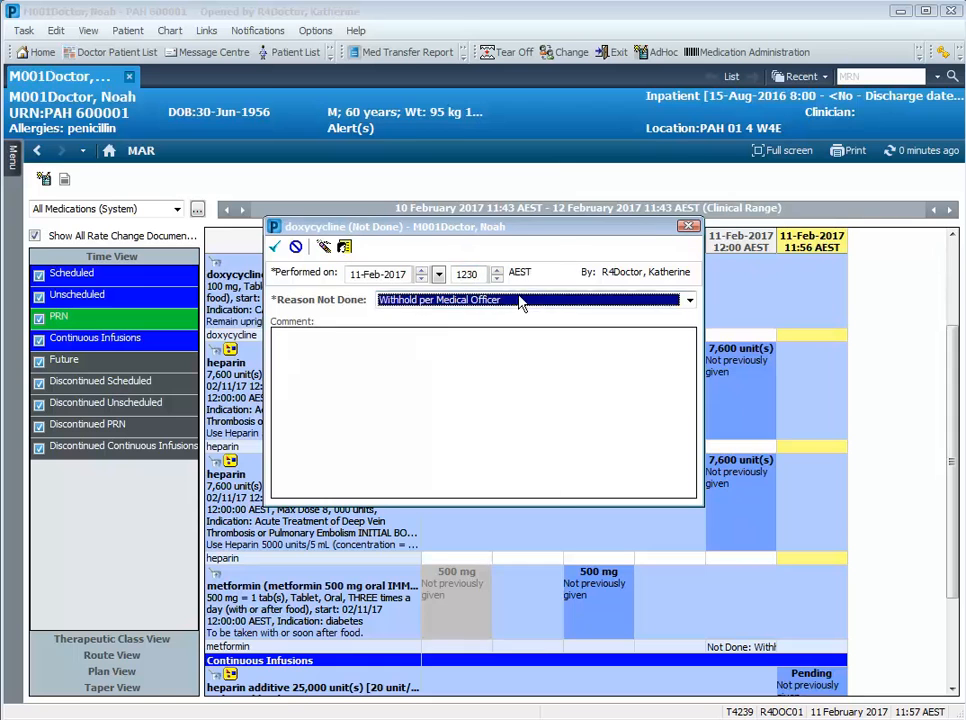
pyautogui.click(275, 246)
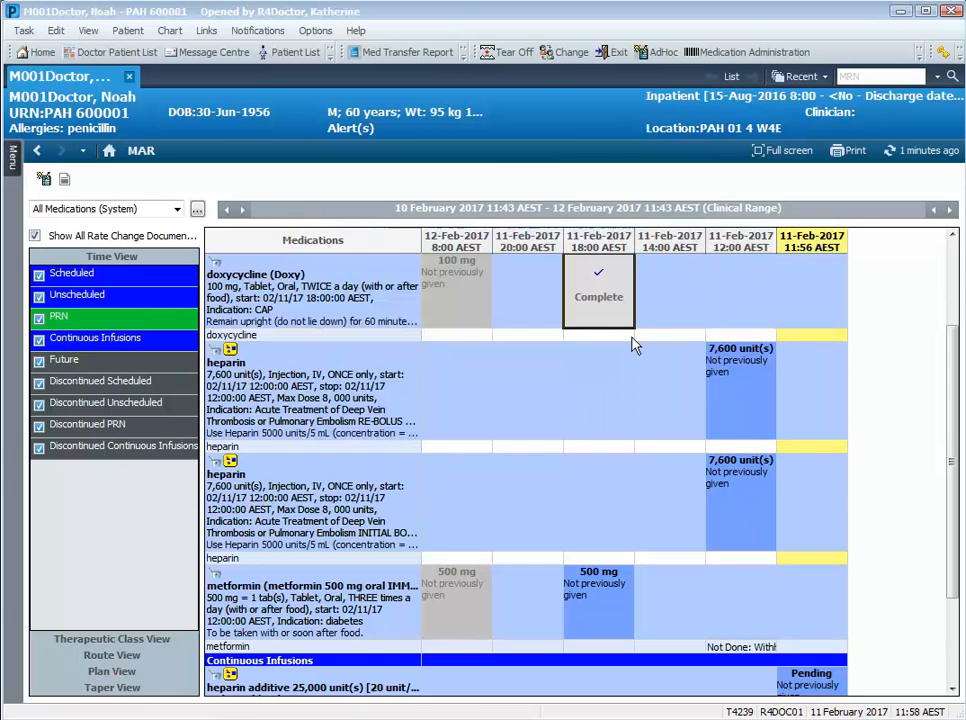
pyautogui.click(921, 148)
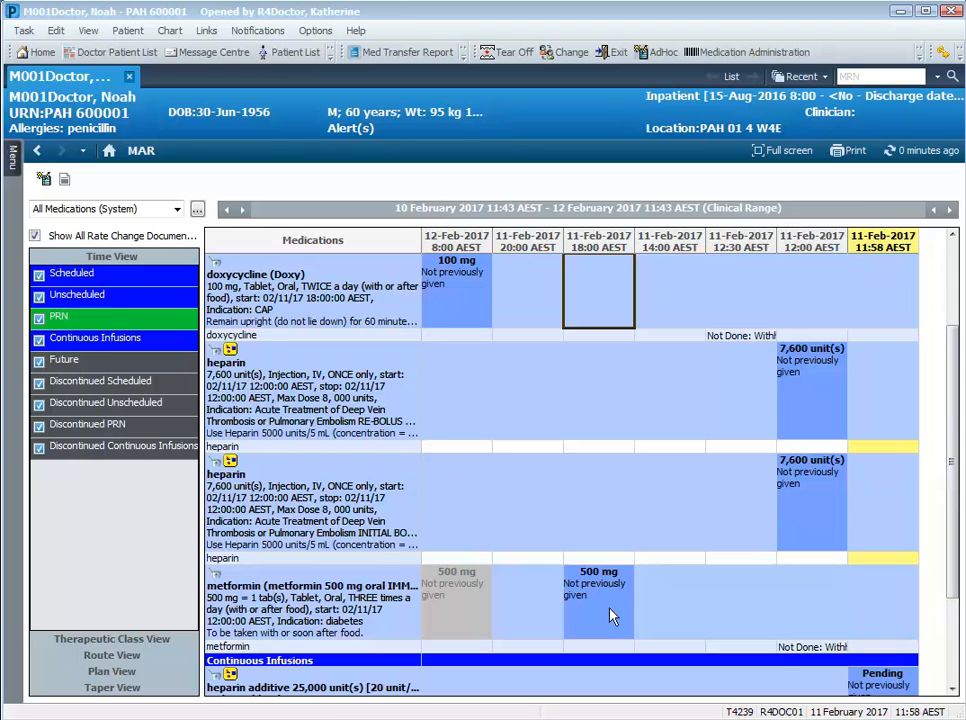
# Suspend the ordered metformin 500 mg tablet in the patient's orders, with suspend reason Nil by mouth.
pyautogui.moveTo(611, 612)
pyautogui.click(12, 152)
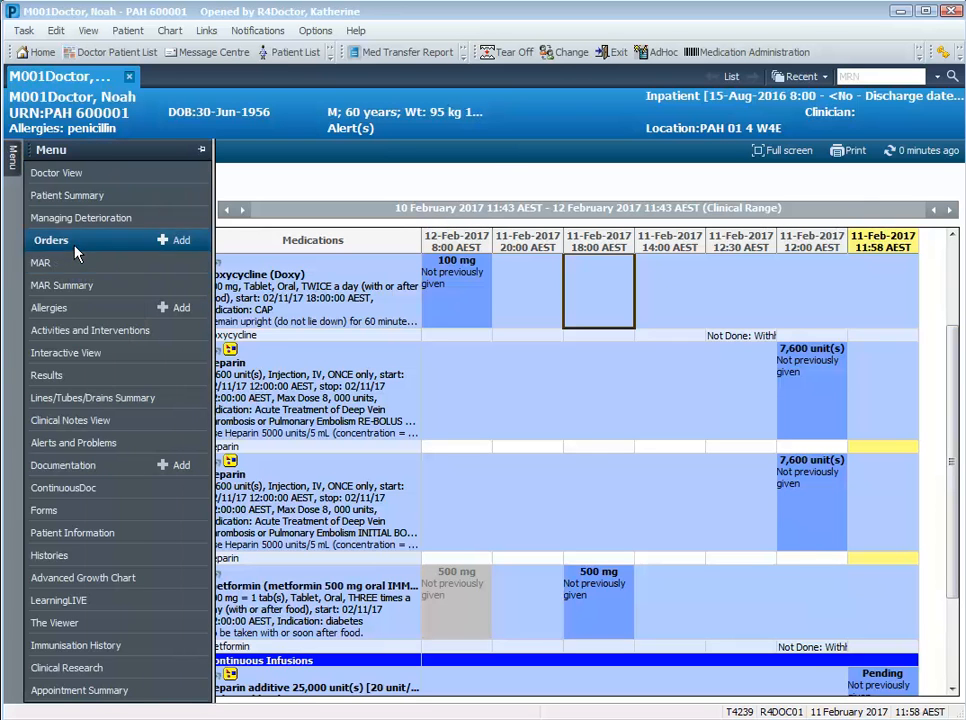
pyautogui.click(50, 240)
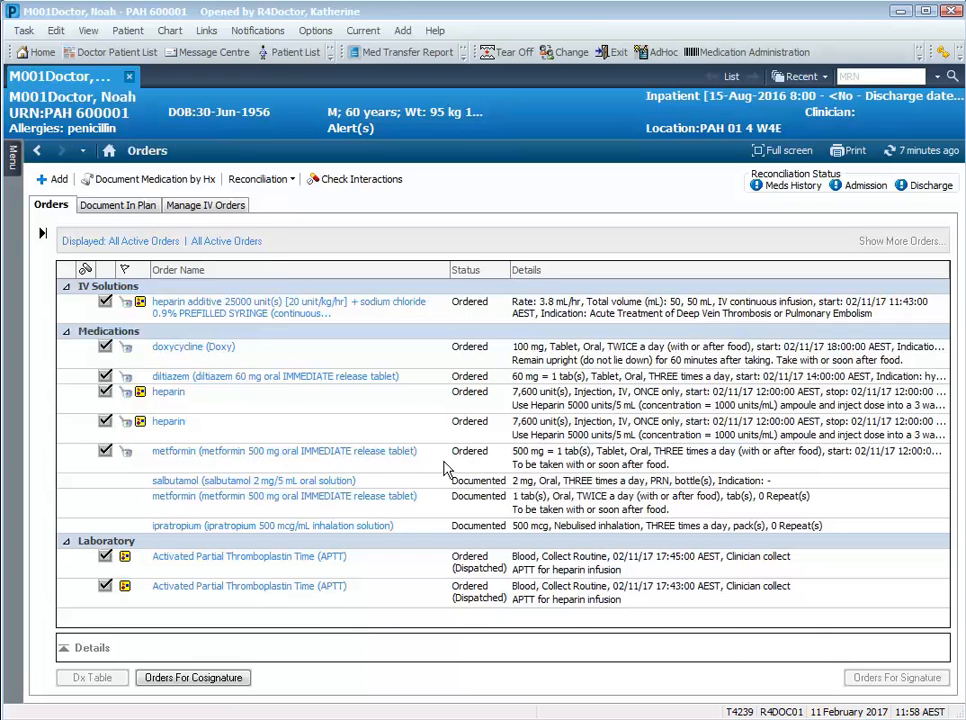
pyautogui.moveTo(575, 470)
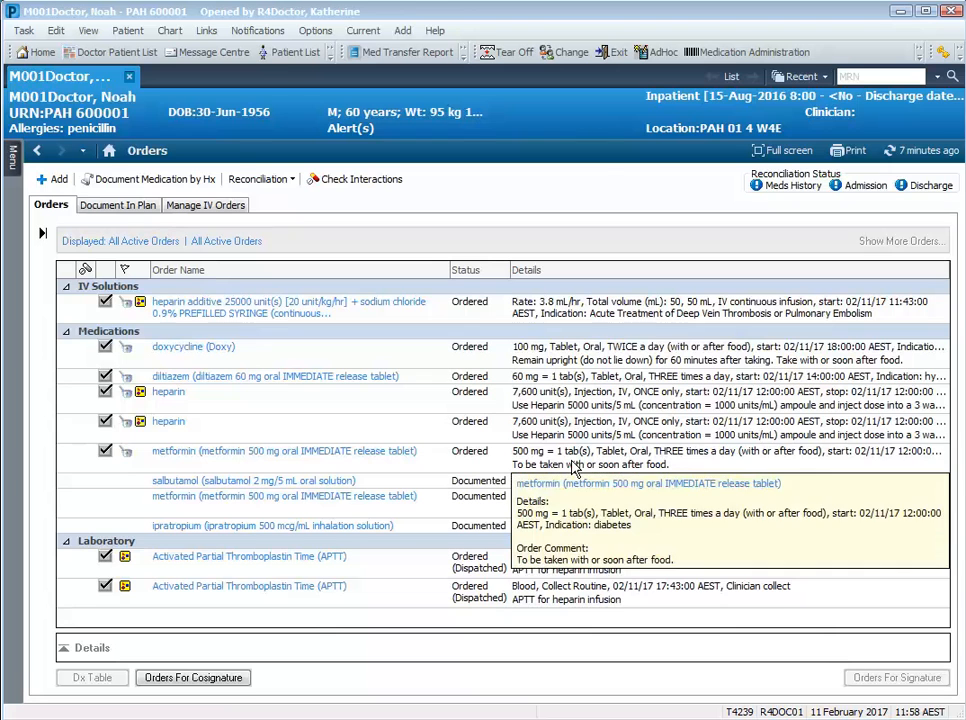
pyautogui.rightClick(580, 468)
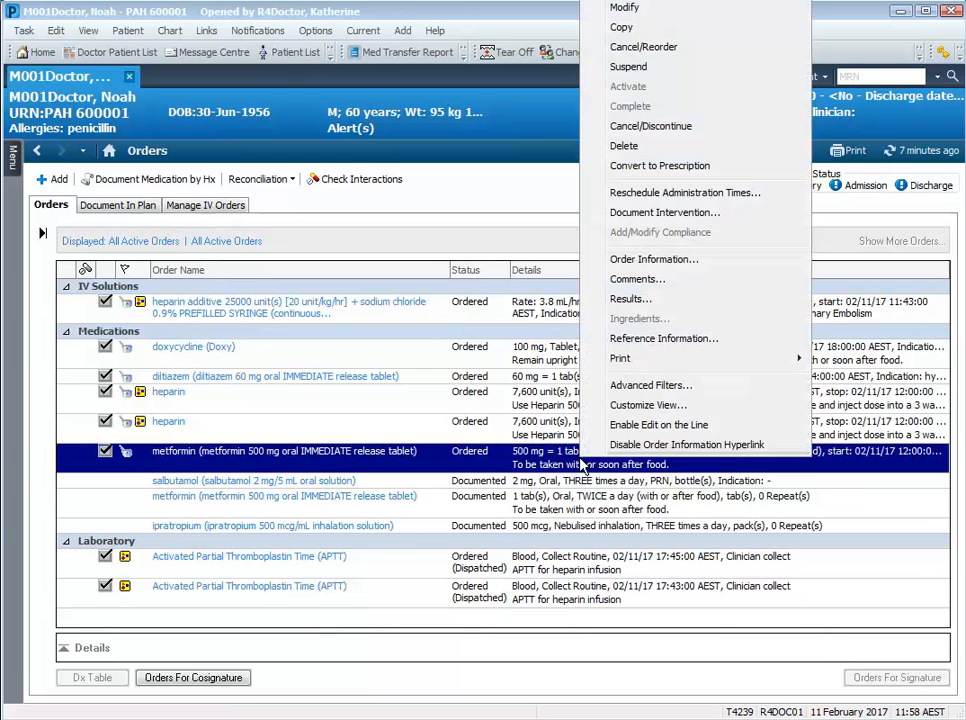
pyautogui.click(630, 68)
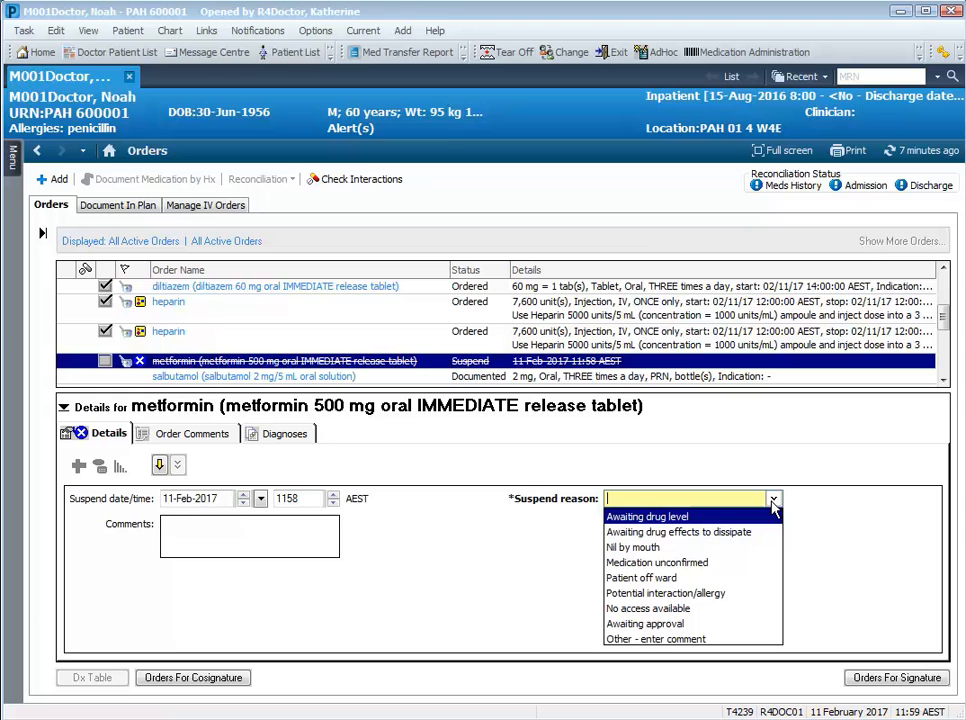
pyautogui.click(623, 548)
# Sign the metformin suspension by entering the account password, and refresh the orders list.
pyautogui.click(871, 677)
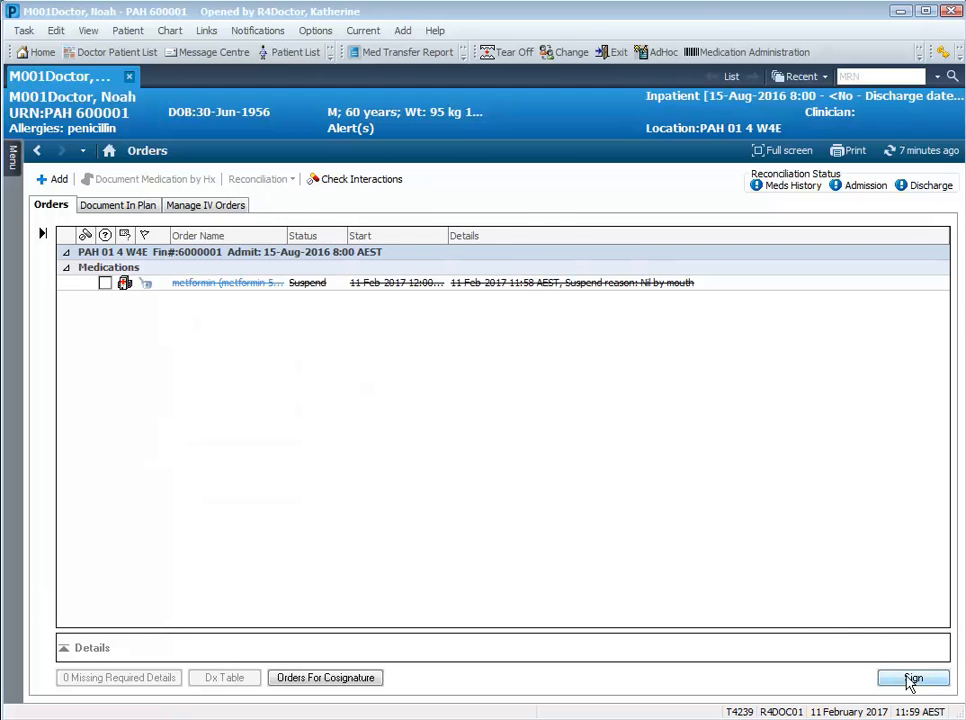
pyautogui.click(912, 679)
pyautogui.write('*****')
pyautogui.press('Return')
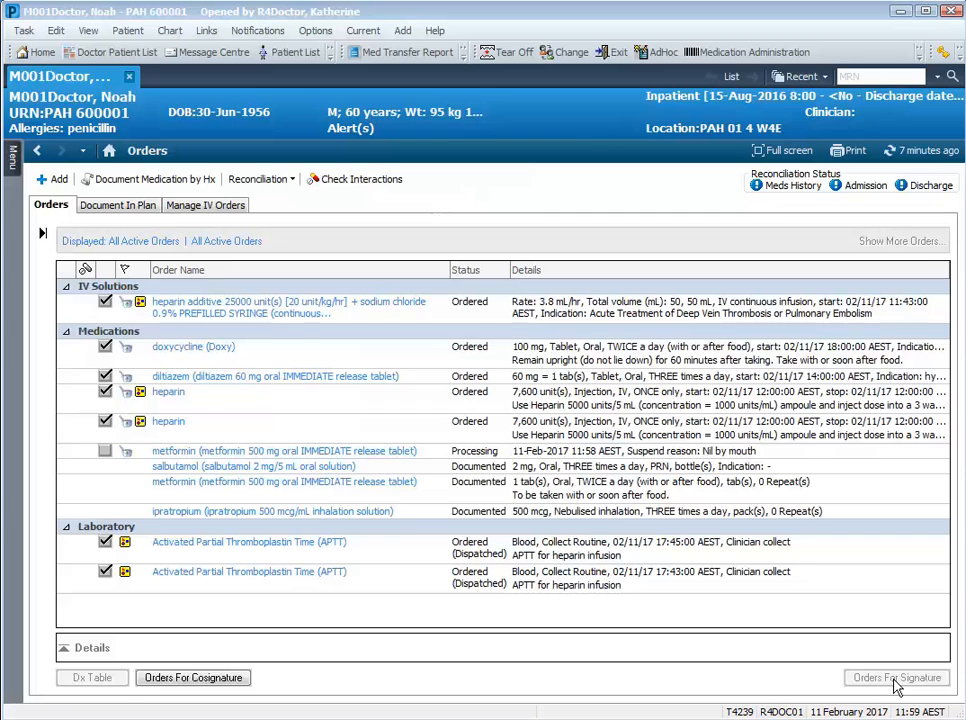
pyautogui.click(925, 152)
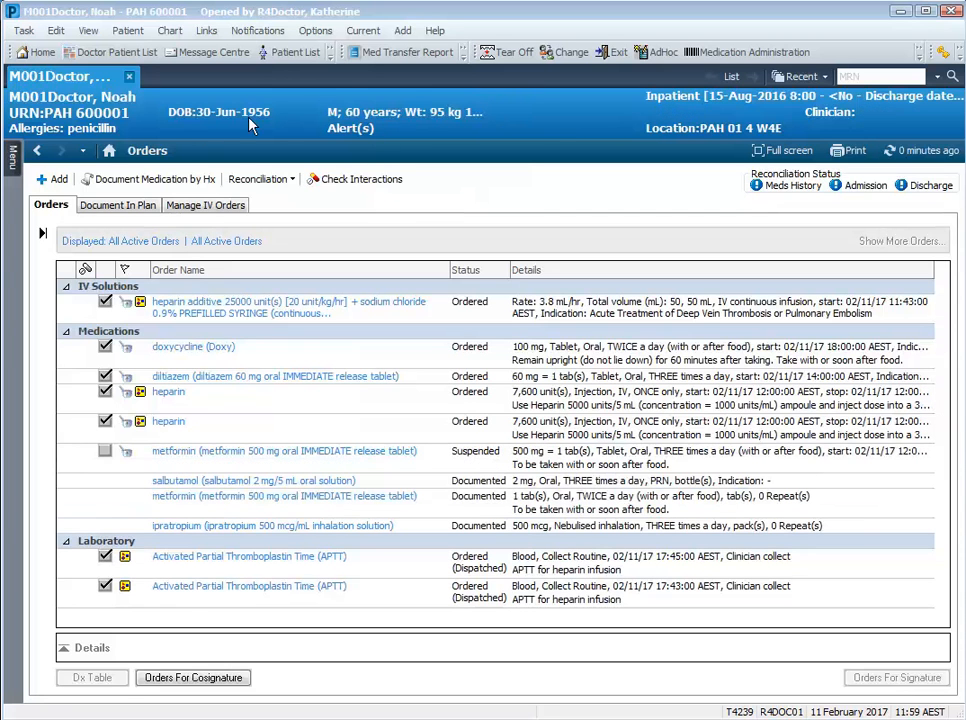
# Return to the MAR and refresh it to check how the suspended metformin order is displayed.
pyautogui.click(13, 158)
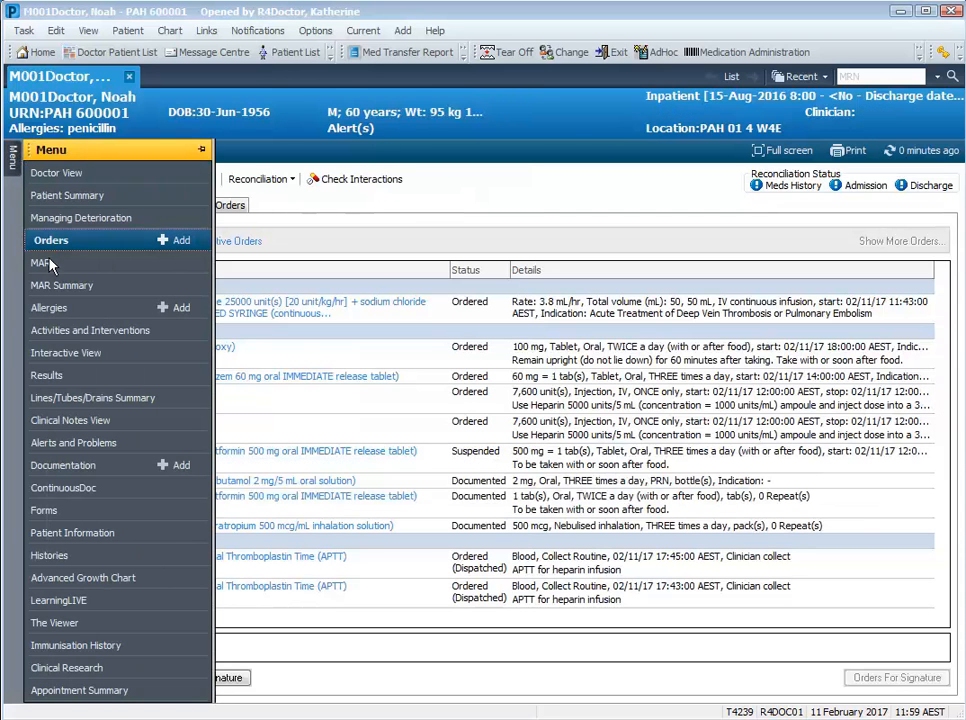
pyautogui.click(40, 200)
pyautogui.click(928, 151)
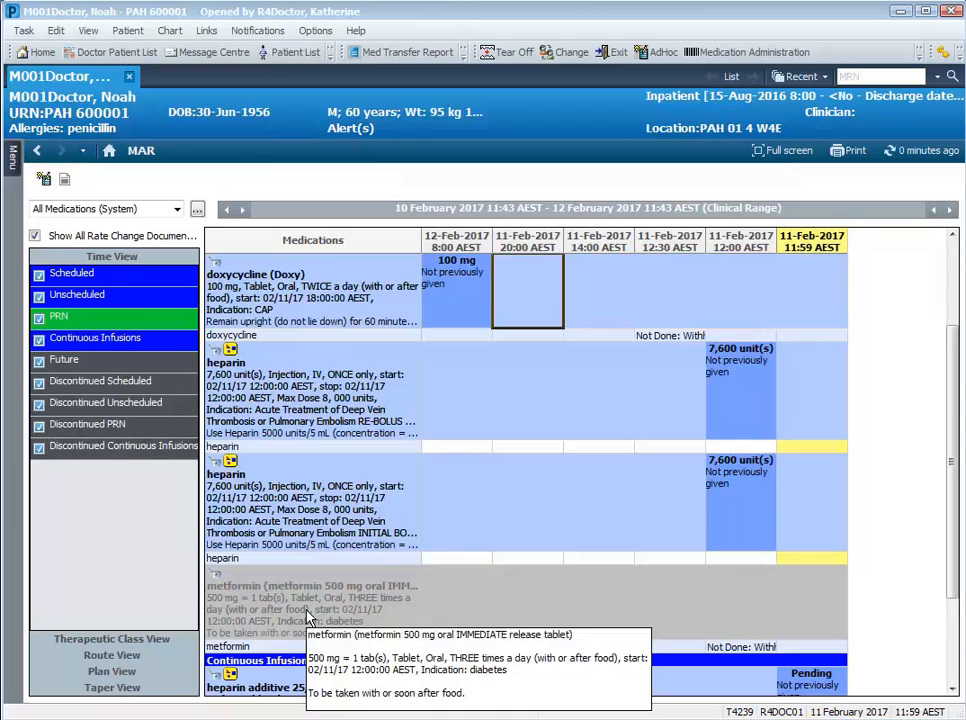
# Resume the suspended metformin 500 mg tablet order, with resume reason Oral intake resumed.
pyautogui.click(12, 160)
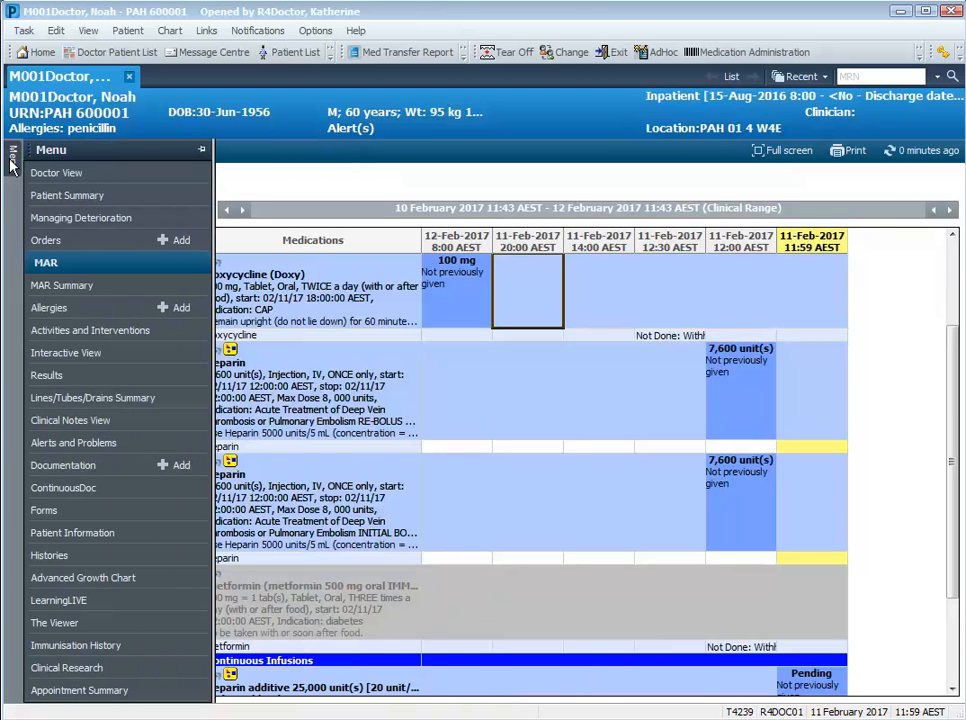
pyautogui.click(45, 241)
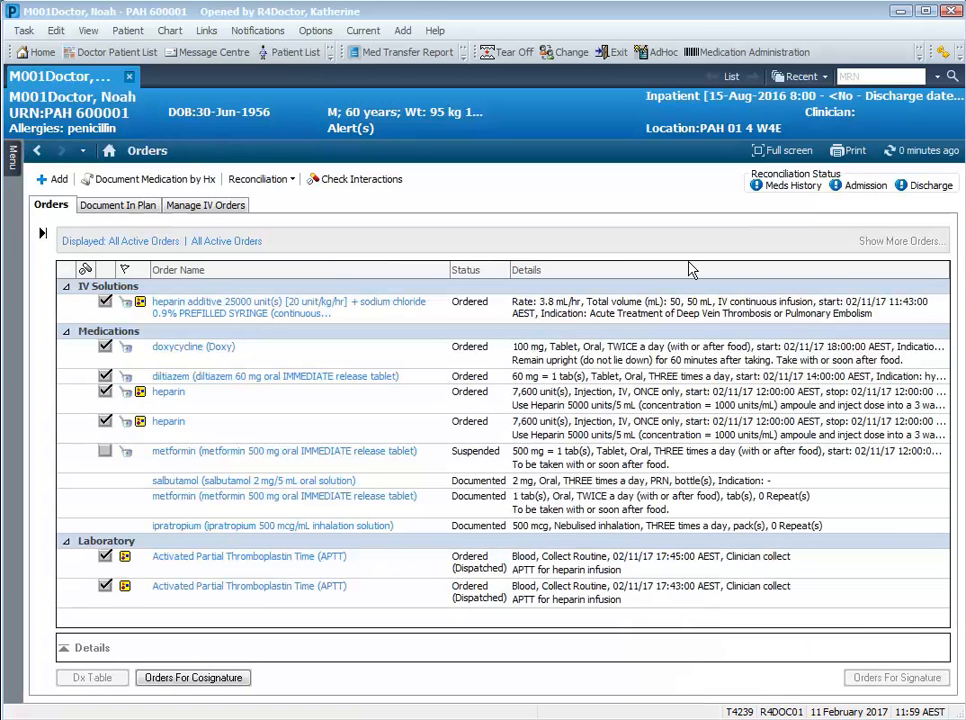
pyautogui.rightClick(571, 465)
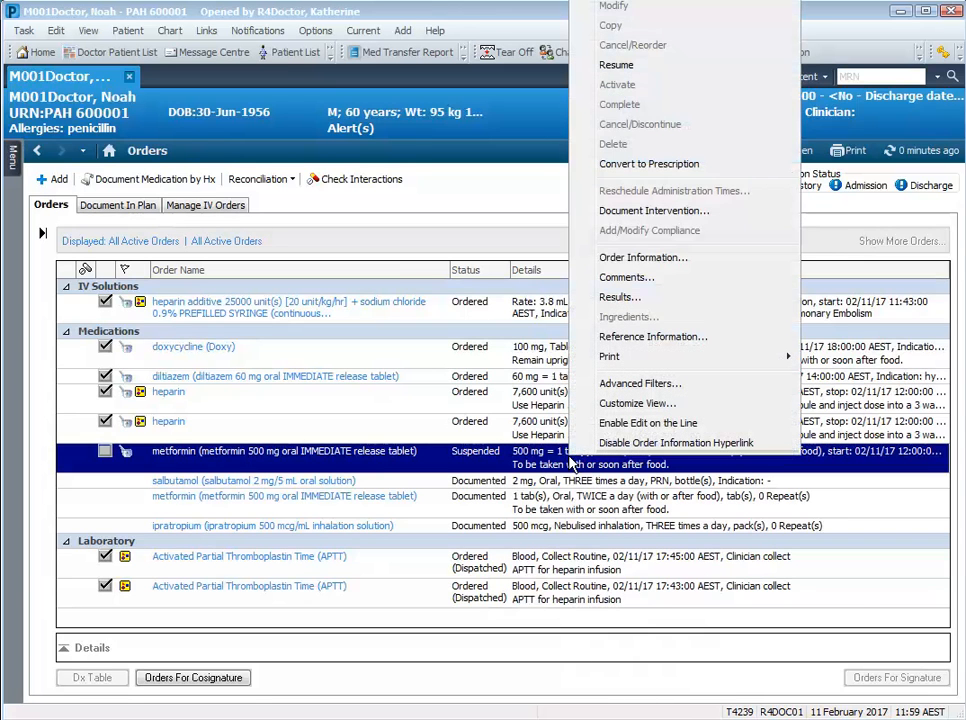
pyautogui.click(632, 72)
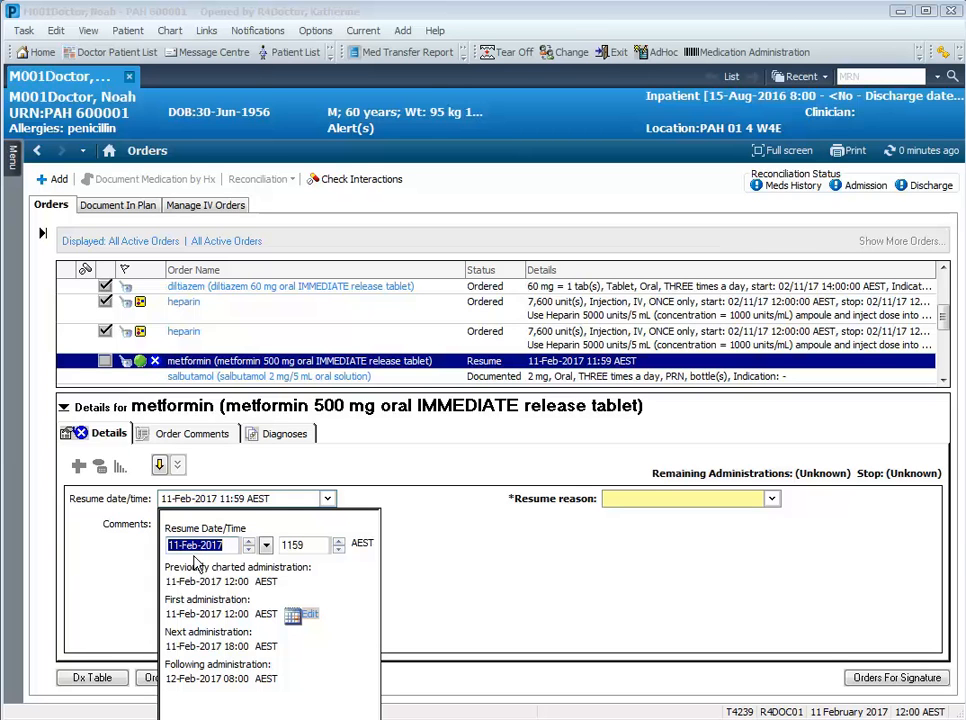
pyautogui.click(771, 498)
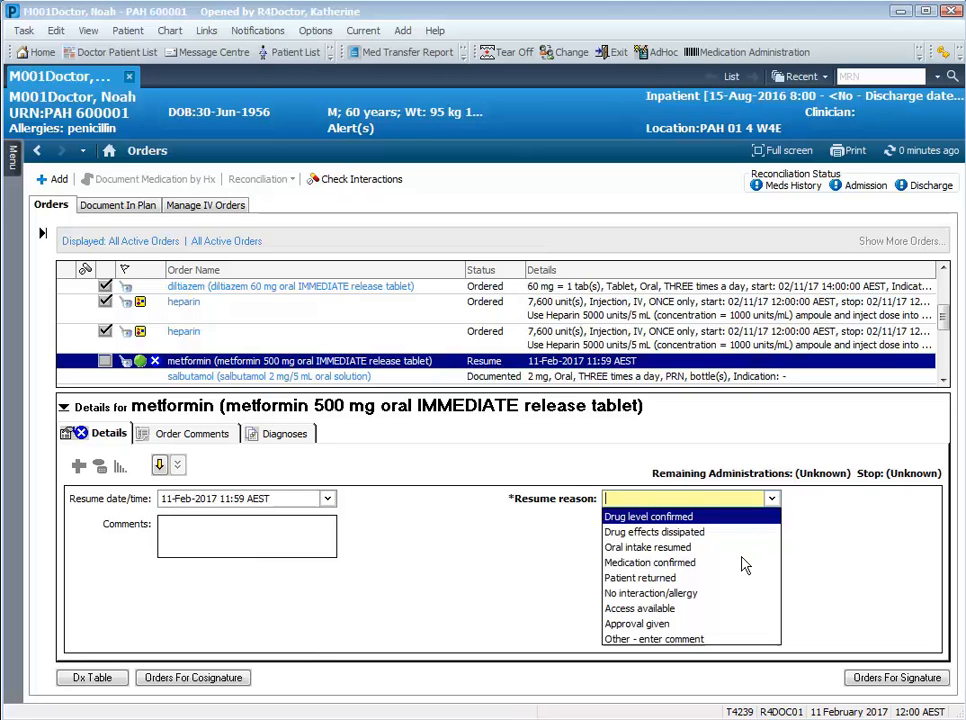
pyautogui.click(676, 548)
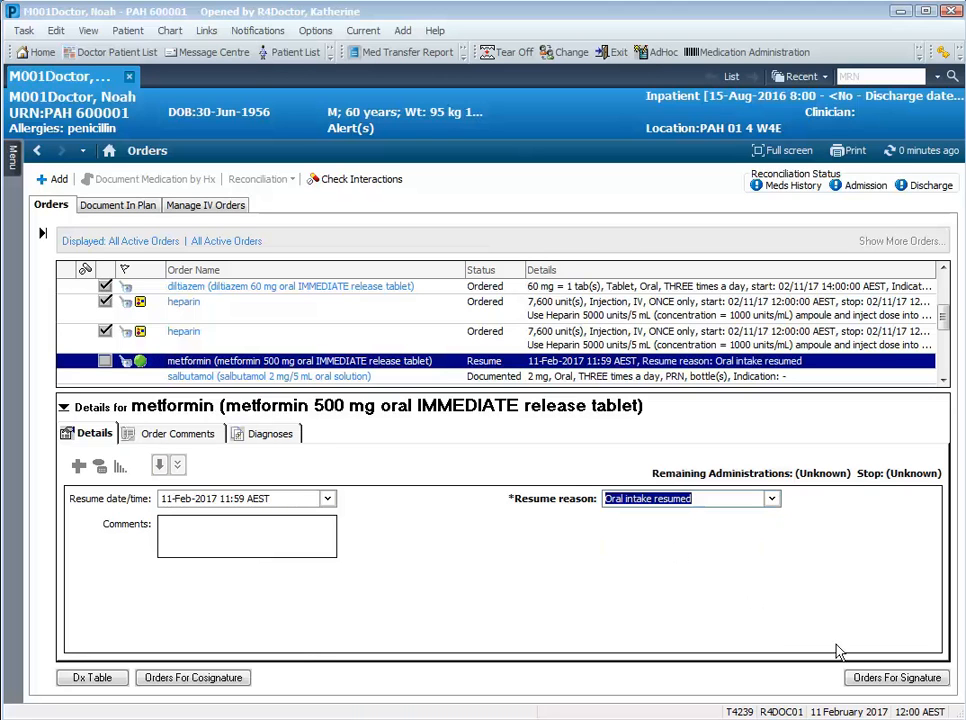
# Sign the metformin resumption by entering the account password, and refresh the orders list.
pyautogui.click(880, 678)
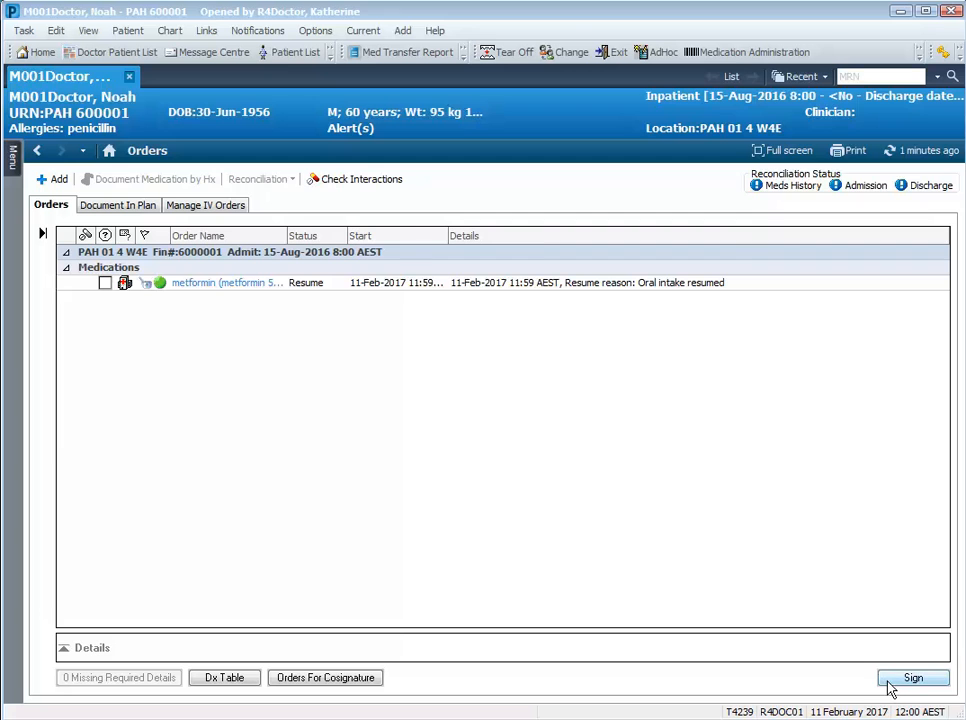
pyautogui.click(912, 678)
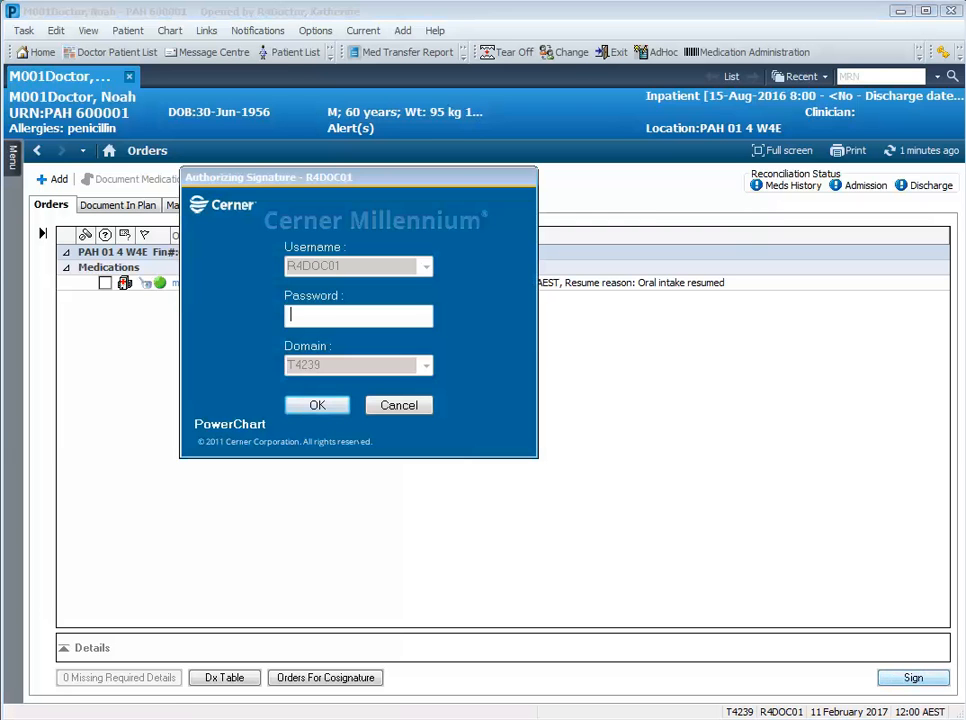
pyautogui.write('*****')
pyautogui.press('Return')
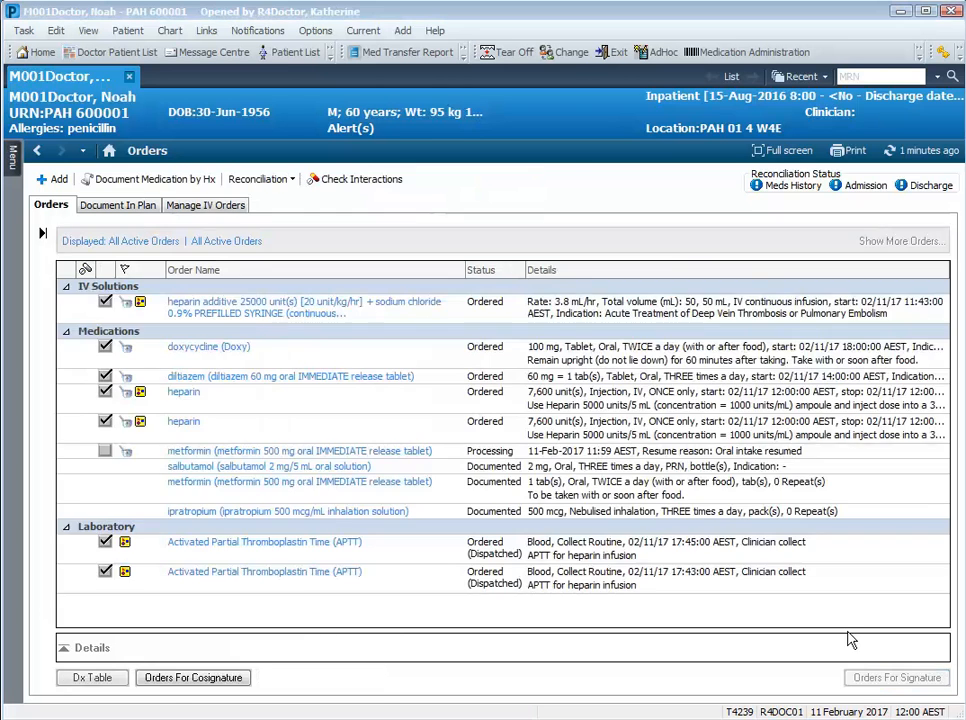
pyautogui.click(915, 150)
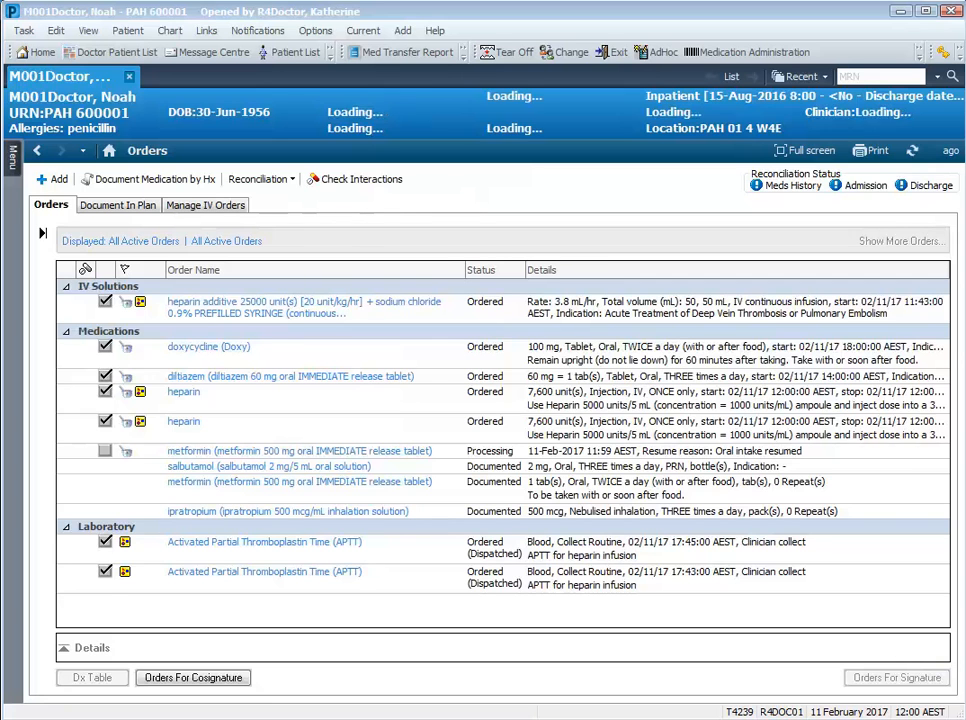
# Go back to the MAR and refresh it to check the scheduled doses of the resumed metformin order.
pyautogui.click(14, 120)
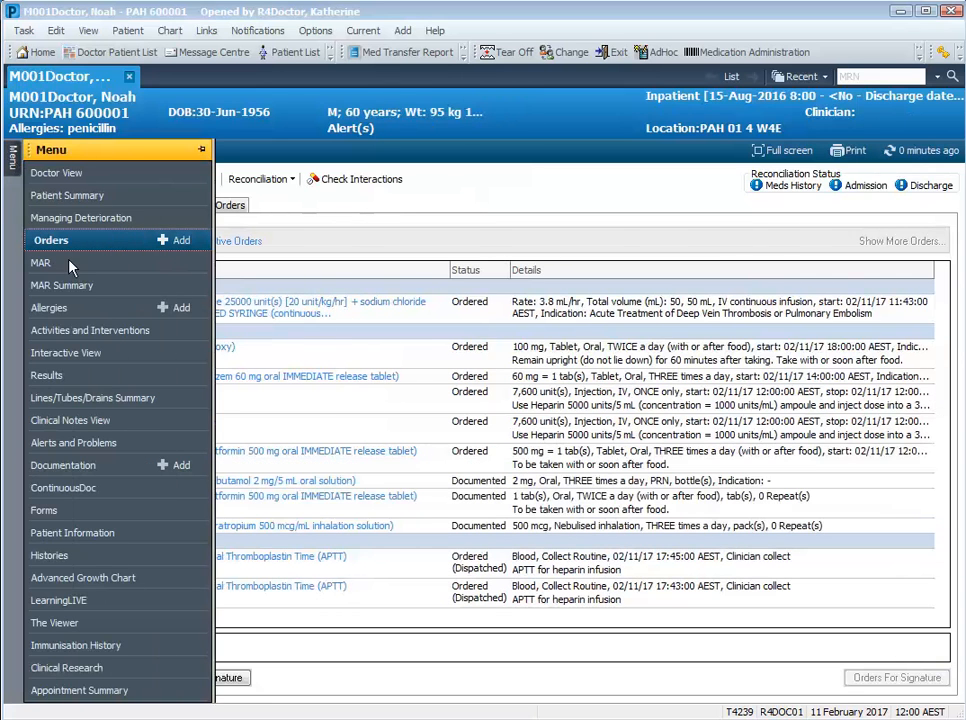
pyautogui.click(54, 196)
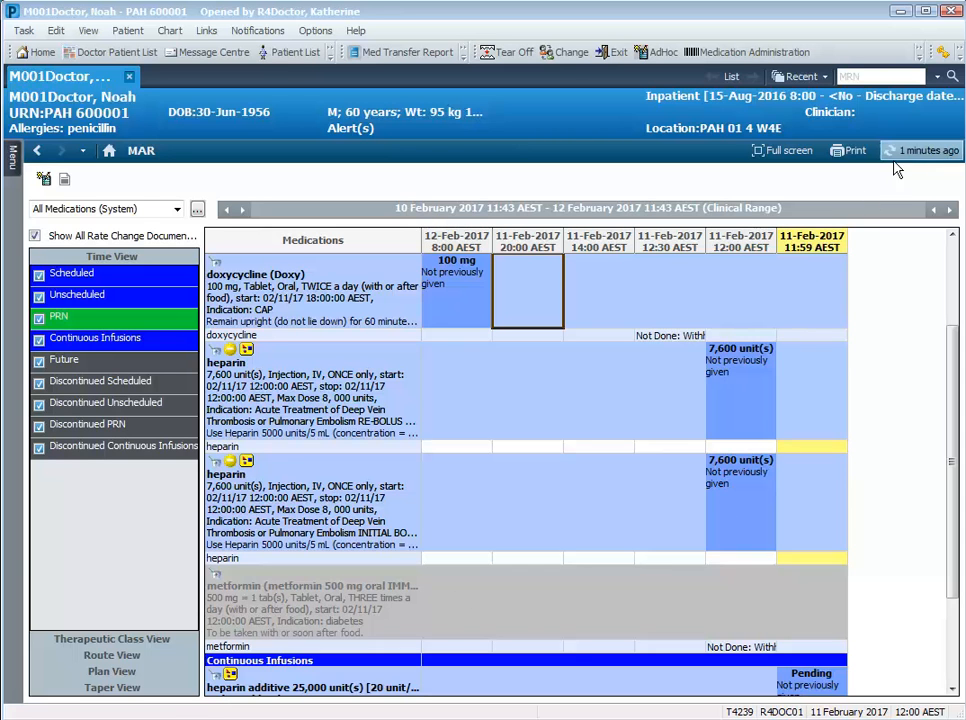
pyautogui.click(908, 150)
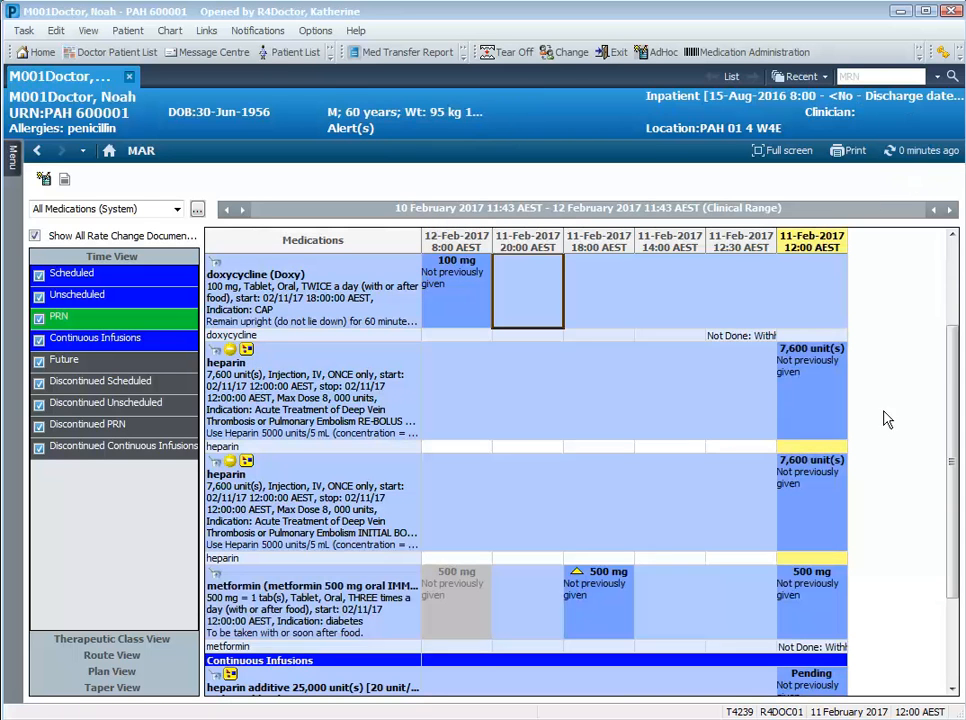